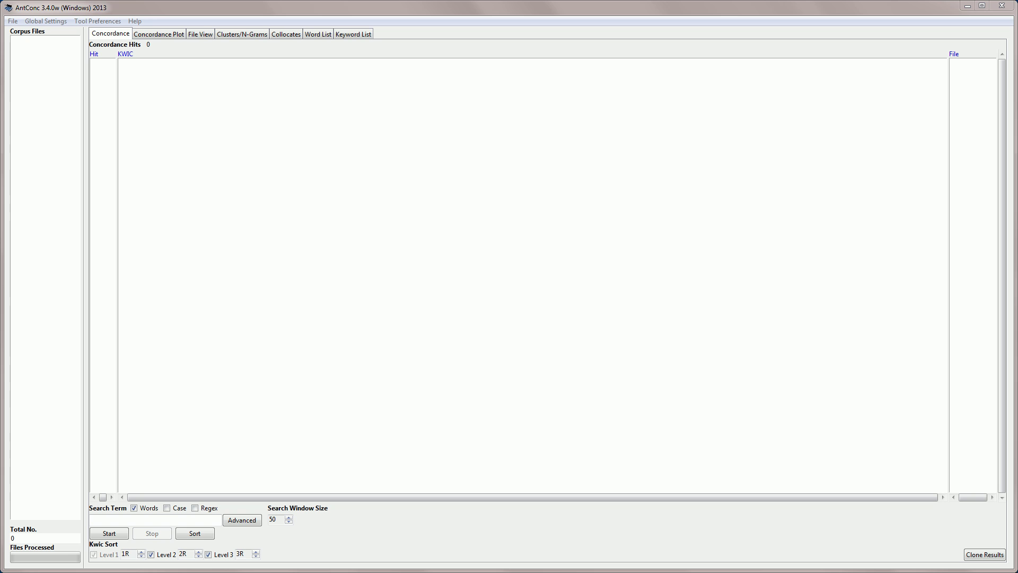
Step: Load BROWN_A.txt through BROWN_C.txt from Desktop/screencasts/brown_corpus_untagged as the corpus
{"action": "left_click", "coordinate": [13, 22]}
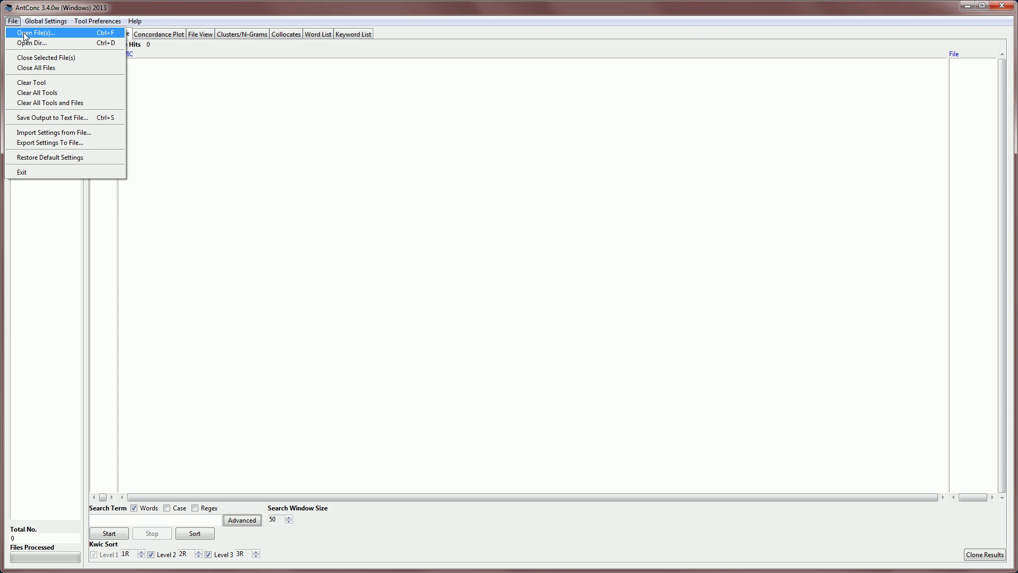
{"action": "left_click", "coordinate": [25, 36]}
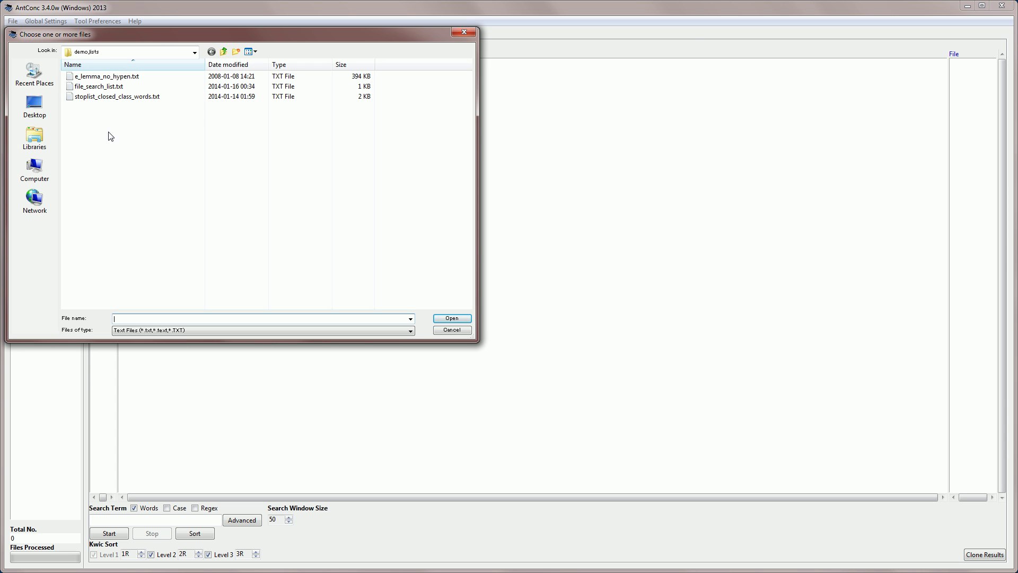
{"action": "left_click", "coordinate": [32, 101]}
{"action": "left_click", "coordinate": [101, 127]}
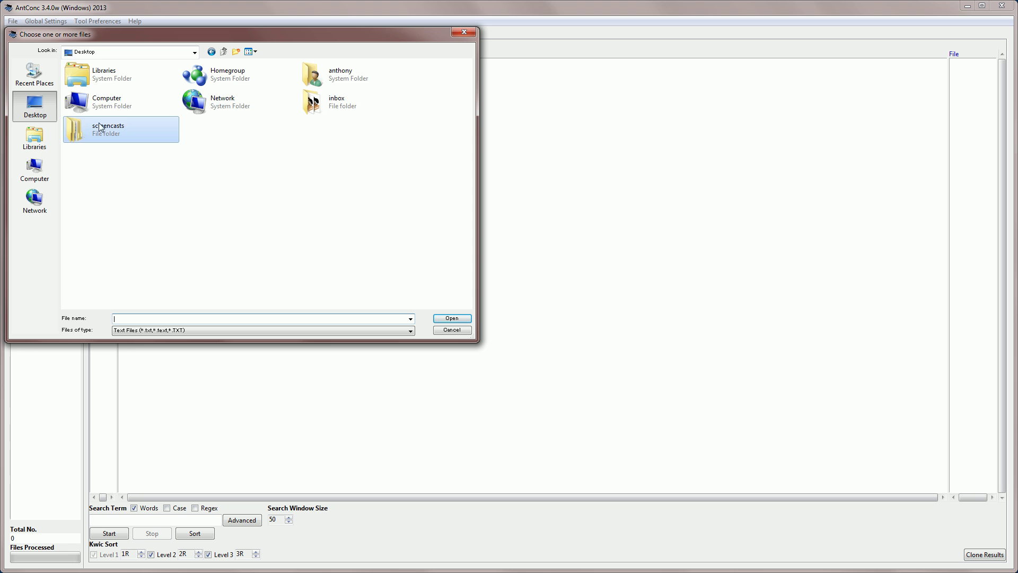
{"action": "double_click", "coordinate": [101, 127]}
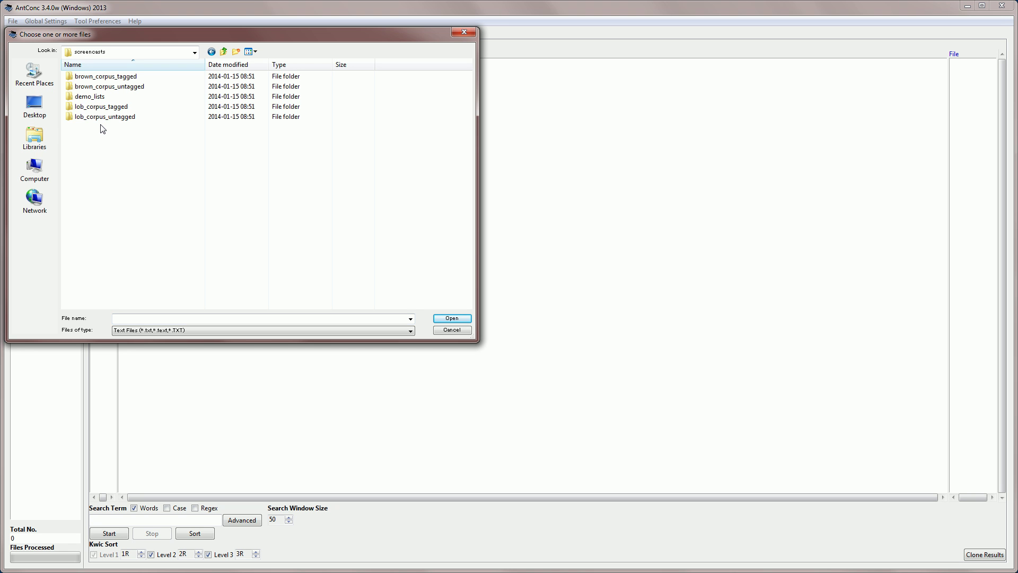
{"action": "left_click", "coordinate": [111, 88]}
{"action": "double_click", "coordinate": [111, 88]}
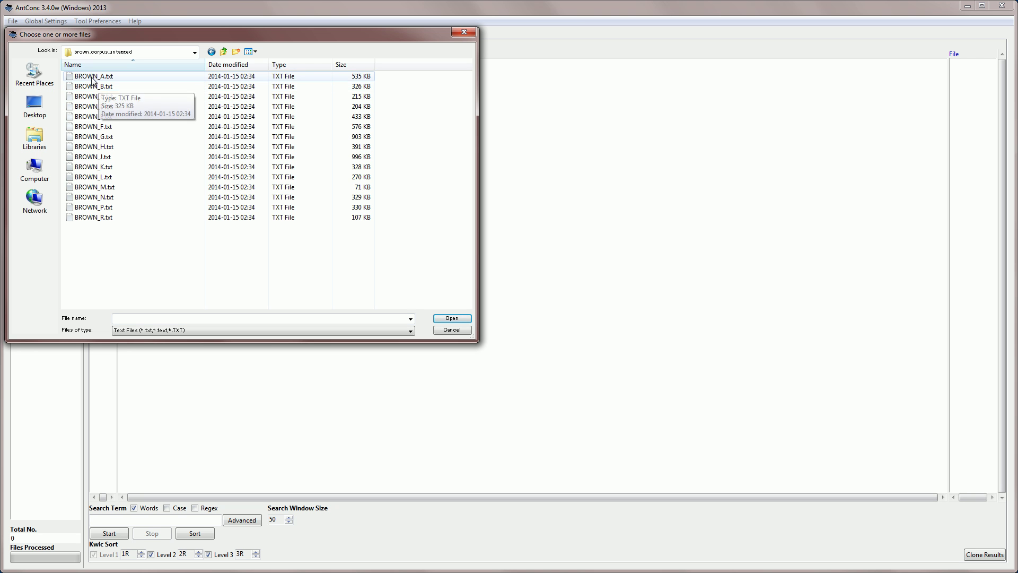
{"action": "left_click", "coordinate": [93, 77]}
{"action": "left_click", "coordinate": [95, 97], "text": "shift"}
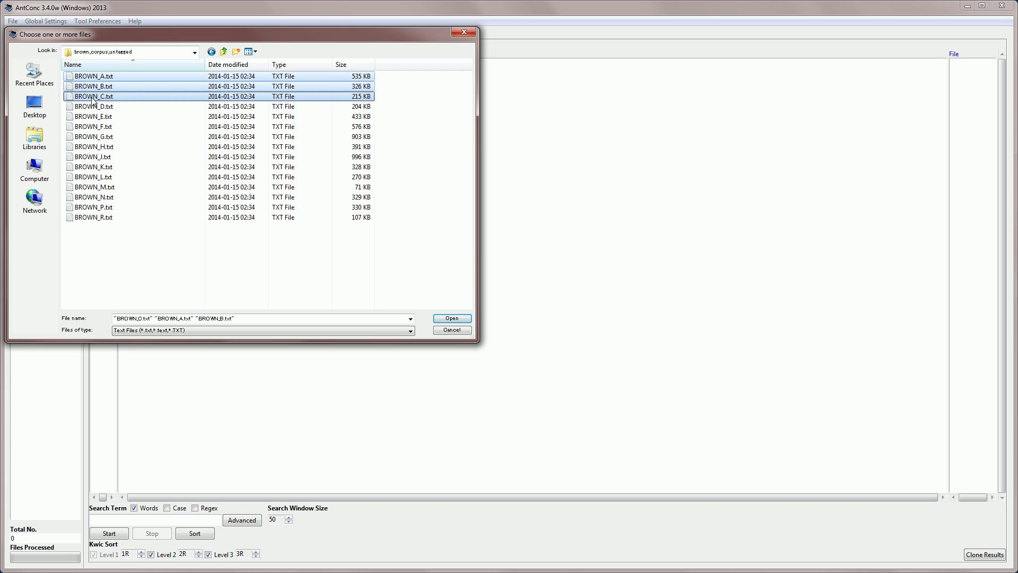
{"action": "key", "text": "Return"}
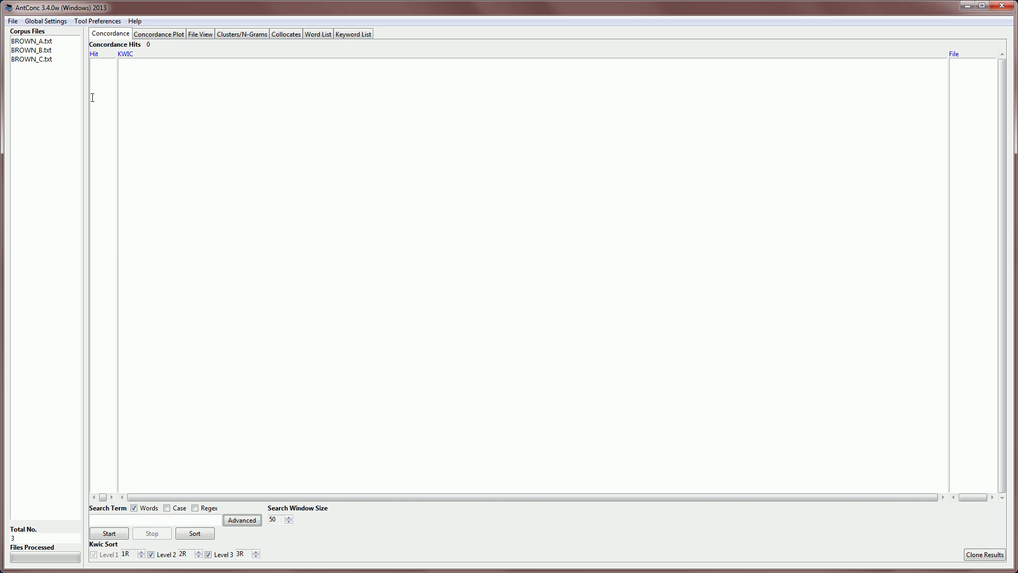
Step: Plot 'report' in Concordance Plot: 42 hits, 27/14/1 across BROWN_A, B, C
{"action": "left_click", "coordinate": [167, 37]}
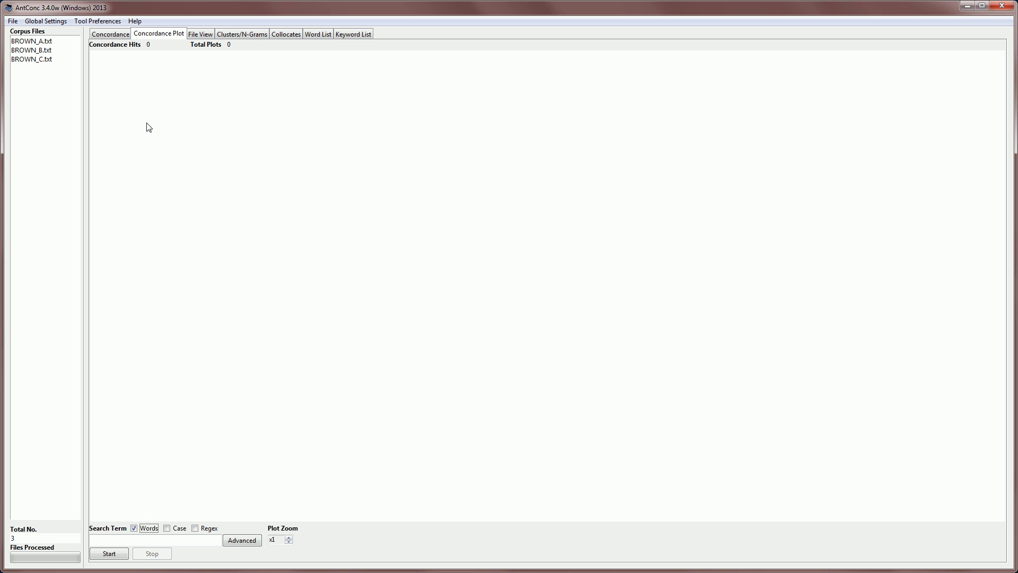
{"action": "left_click", "coordinate": [108, 541]}
{"action": "type", "text": "report"}
{"action": "left_click", "coordinate": [108, 555]}
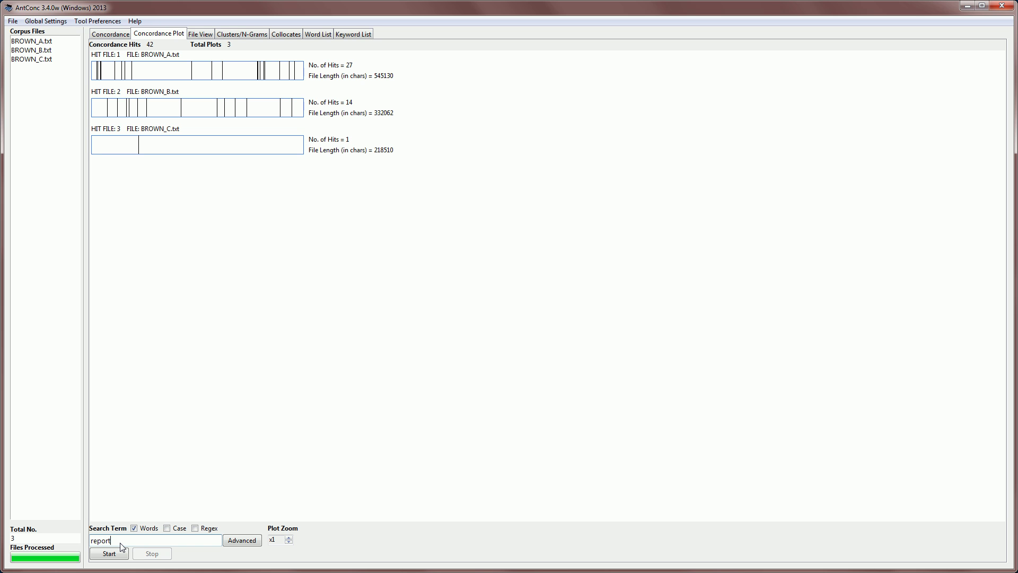
Step: Plot 'reported', then change the term to 'editor' and plot its 43 hits
{"action": "left_click", "coordinate": [110, 553]}
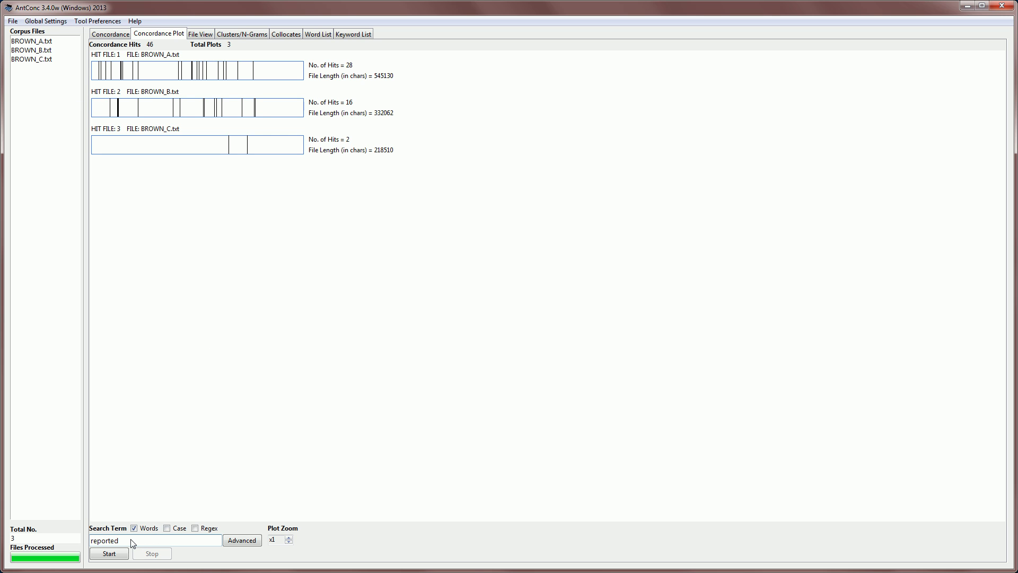
{"action": "key", "text": "BackSpace"}
{"action": "key", "text": "BackSpace"}
{"action": "key", "text": "BackSpace"}
{"action": "key", "text": "BackSpace"}
{"action": "key", "text": "BackSpace"}
{"action": "type", "text": "adio"}
{"action": "type", "text": "r"}
{"action": "left_click", "coordinate": [109, 554]}
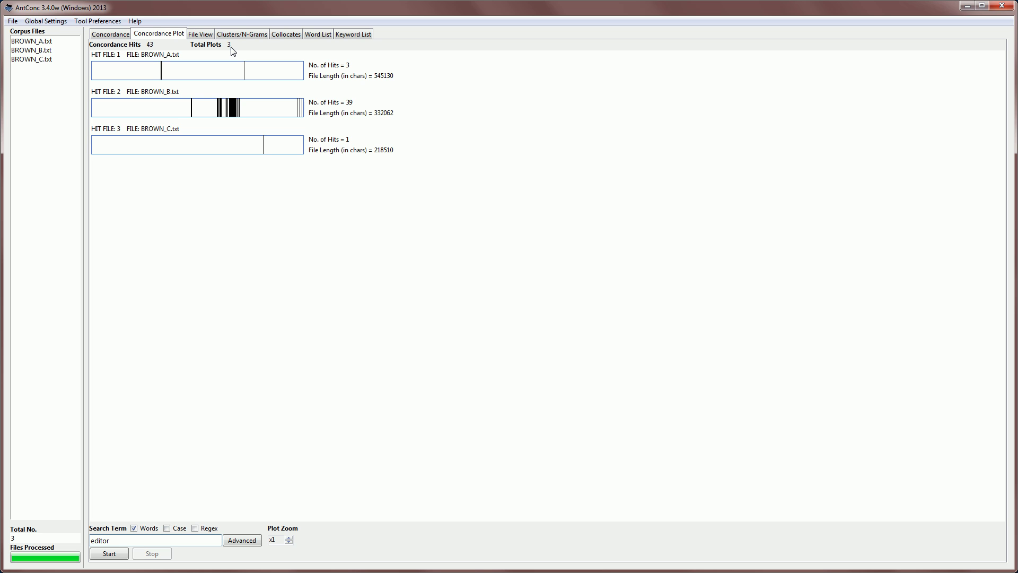
Step: View BROWN_B.txt at an editor hit, then return and raise plot zoom to x4
{"action": "left_click", "coordinate": [235, 111]}
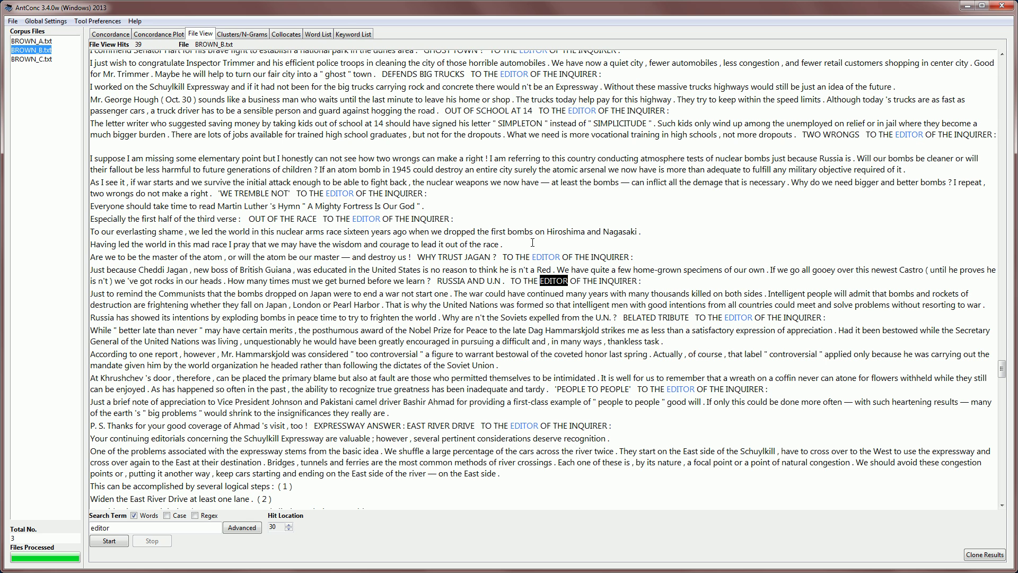
{"action": "left_click", "coordinate": [157, 35]}
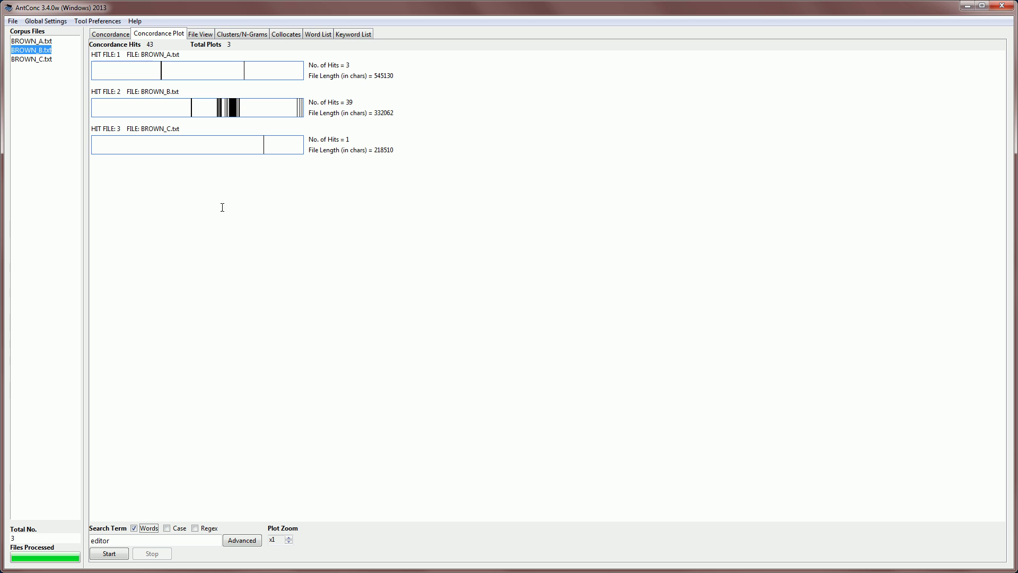
{"action": "left_click", "coordinate": [288, 538]}
{"action": "left_click", "coordinate": [289, 538]}
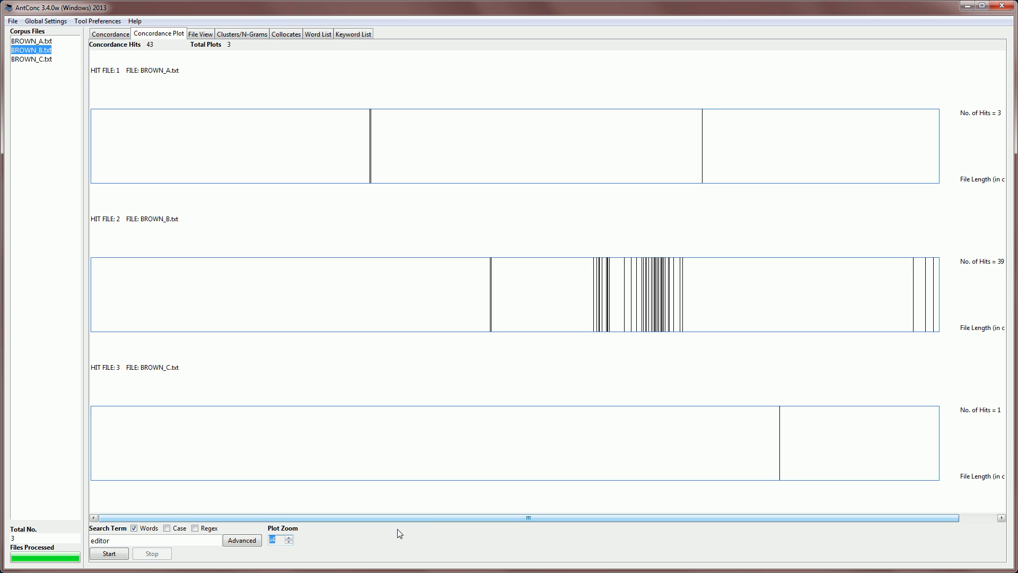
Step: Inspect another BROWN_B editor hit, then return and reset plot zoom to x1
{"action": "left_click", "coordinate": [675, 297]}
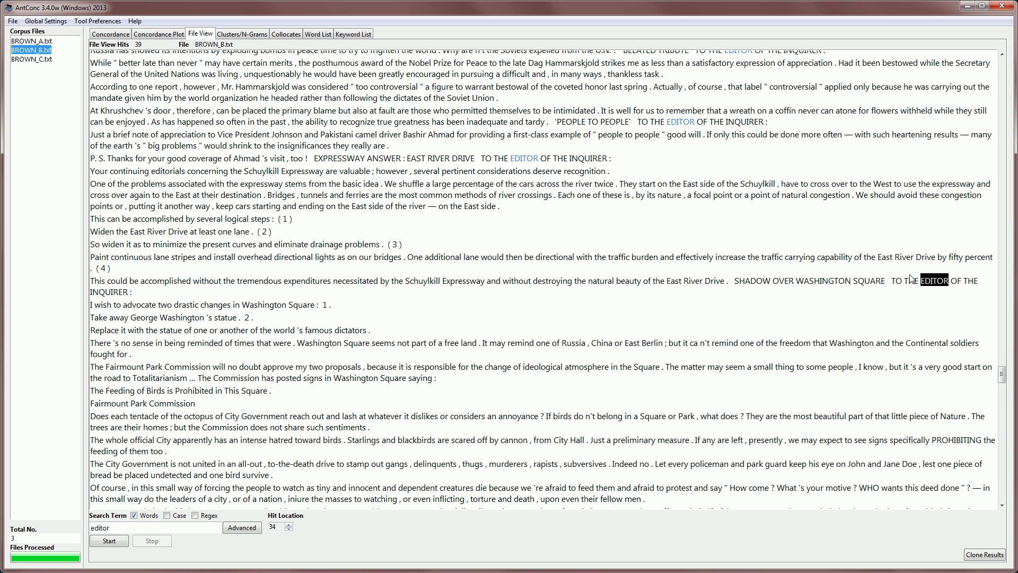
{"action": "left_click", "coordinate": [164, 34]}
{"action": "left_click", "coordinate": [289, 542]}
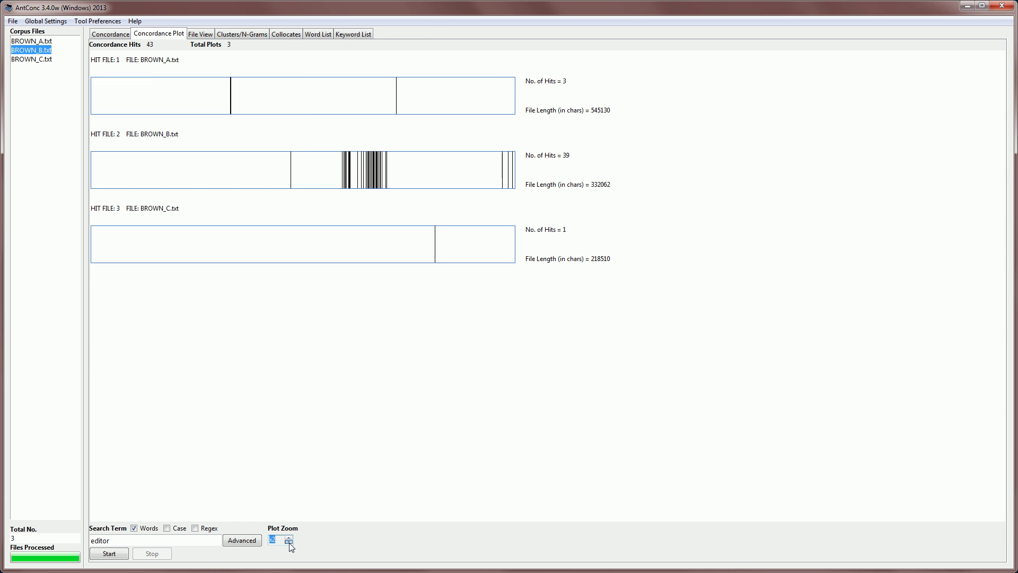
{"action": "left_click", "coordinate": [289, 543]}
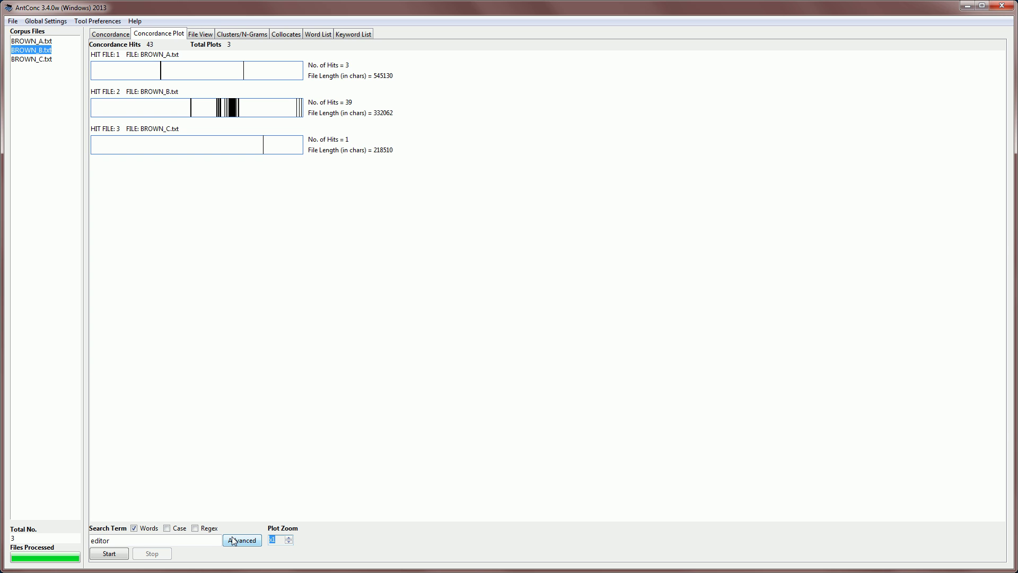
Step: Replace the search term with 'government' and plot its hits
{"action": "left_click", "coordinate": [113, 543]}
{"action": "double_click", "coordinate": [101, 540]}
{"action": "type", "text": "think"}
{"action": "double_click", "coordinate": [114, 544]}
{"action": "type", "text": "government"}
{"action": "key", "text": "Return"}
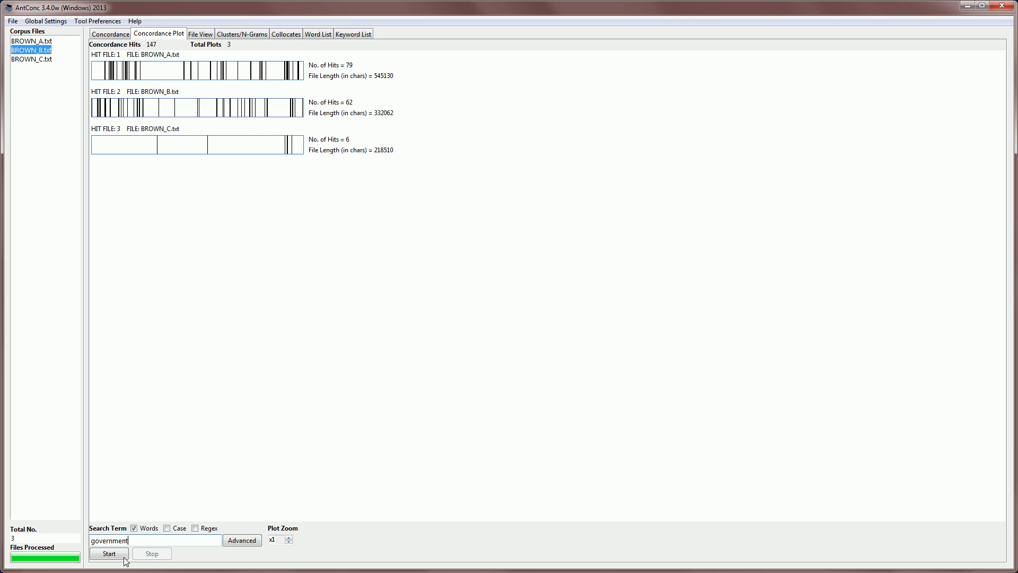
Step: Replace the search term with 'law' and plot its 72 hits (46 in BROWN_A, 26 in BROWN_B)
{"action": "double_click", "coordinate": [146, 545]}
{"action": "type", "text": "think"}
{"action": "double_click", "coordinate": [146, 544]}
{"action": "type", "text": "report"}
{"action": "double_click", "coordinate": [146, 544]}
{"action": "type", "text": "suggesting"}
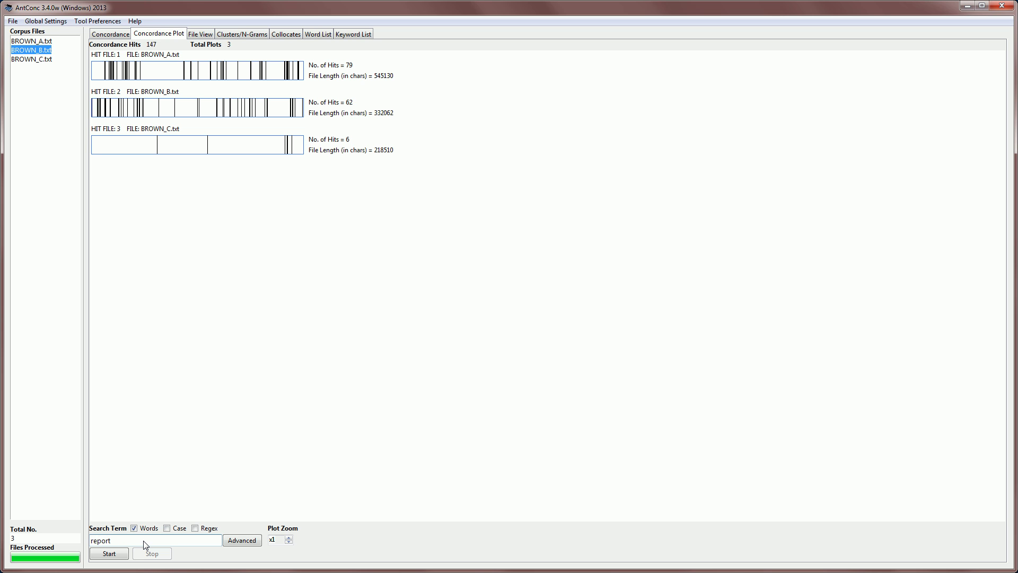
{"action": "double_click", "coordinate": [146, 545]}
{"action": "type", "text": "law"}
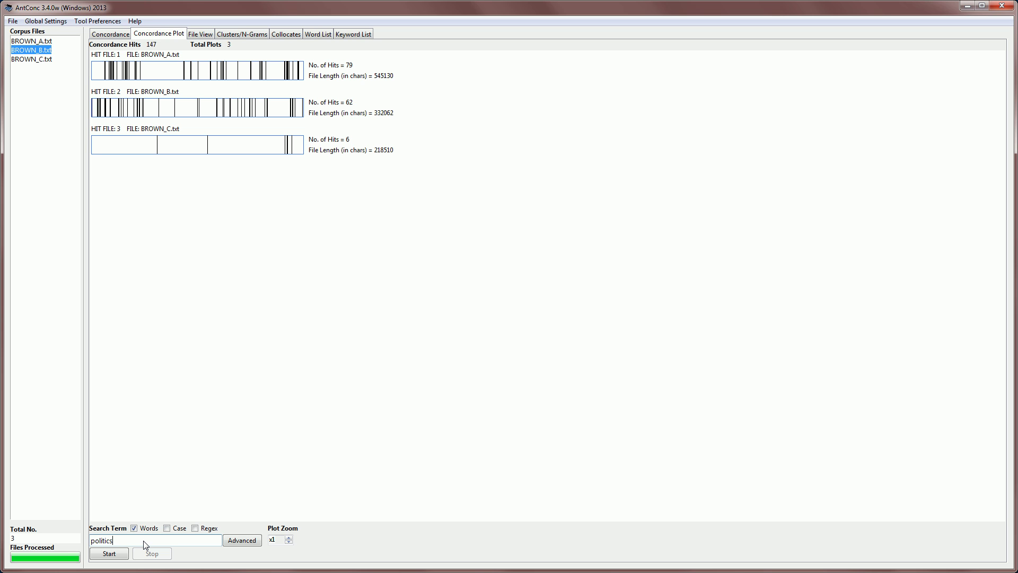
{"action": "type", "text": "law"}
{"action": "key", "text": "Return"}
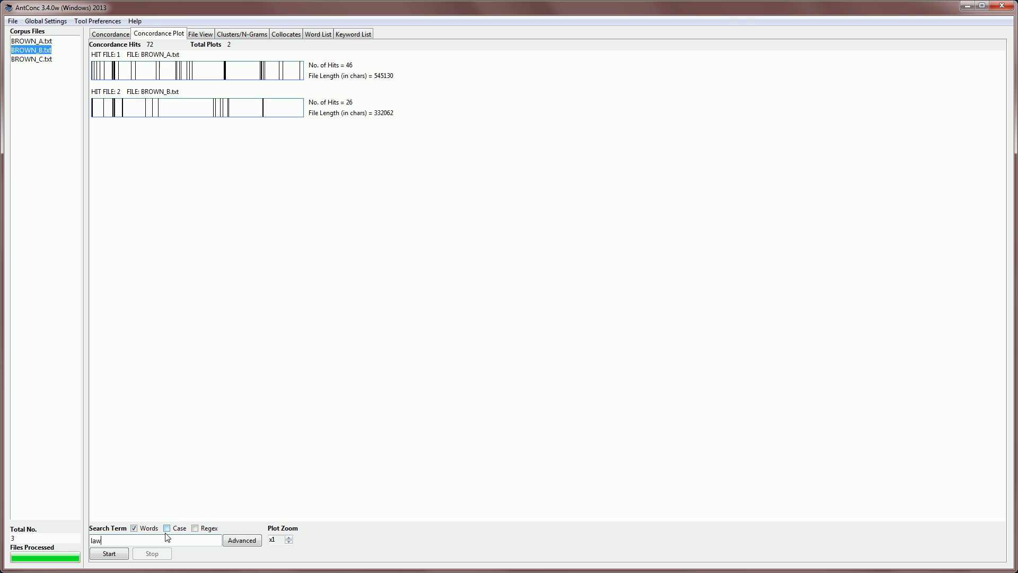
Step: Search using the file_search_list.txt word list, plotting 114 hits (70, 37, 7)
{"action": "left_click", "coordinate": [243, 540]}
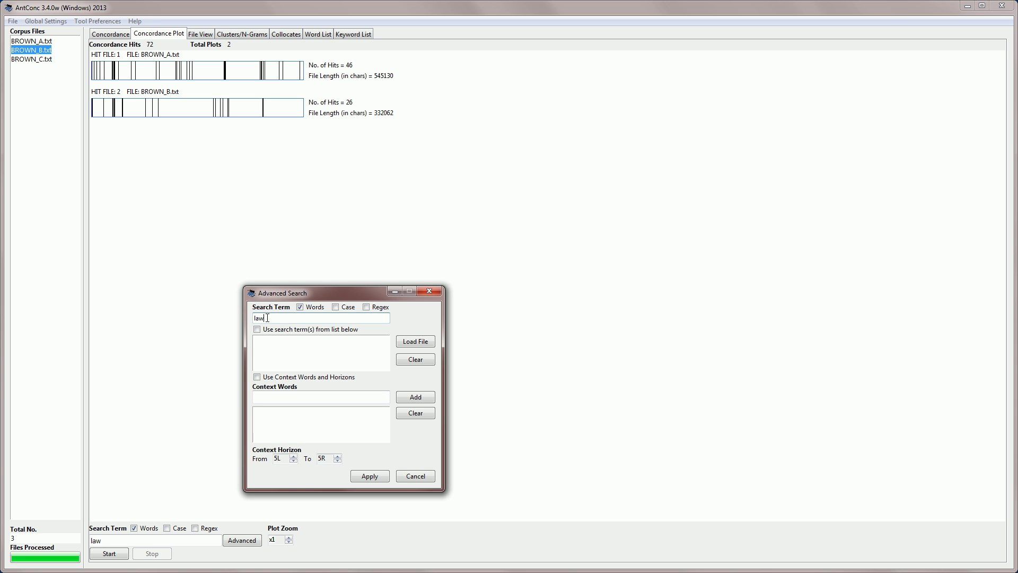
{"action": "left_click", "coordinate": [411, 342]}
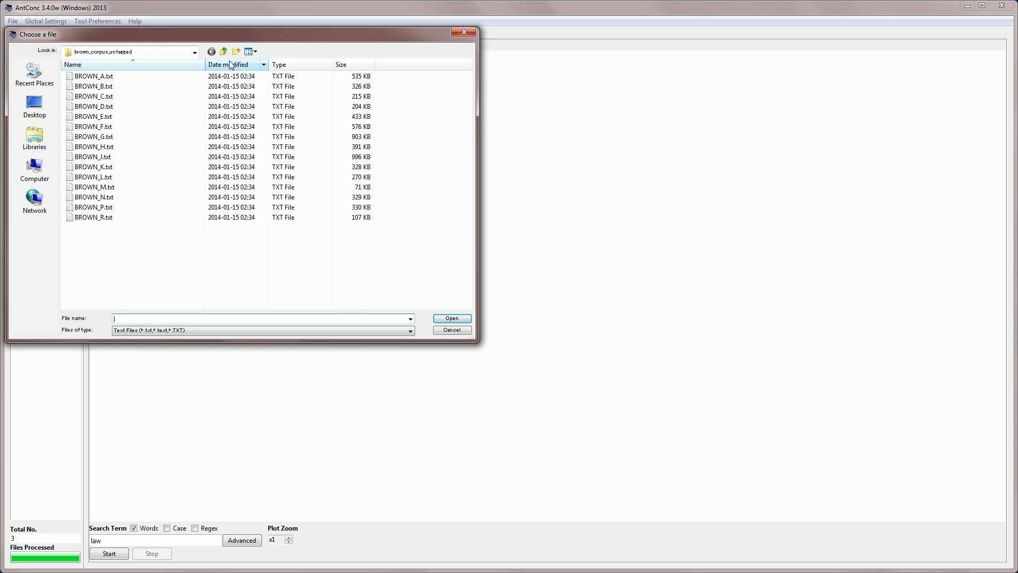
{"action": "left_click", "coordinate": [224, 52]}
{"action": "double_click", "coordinate": [99, 98]}
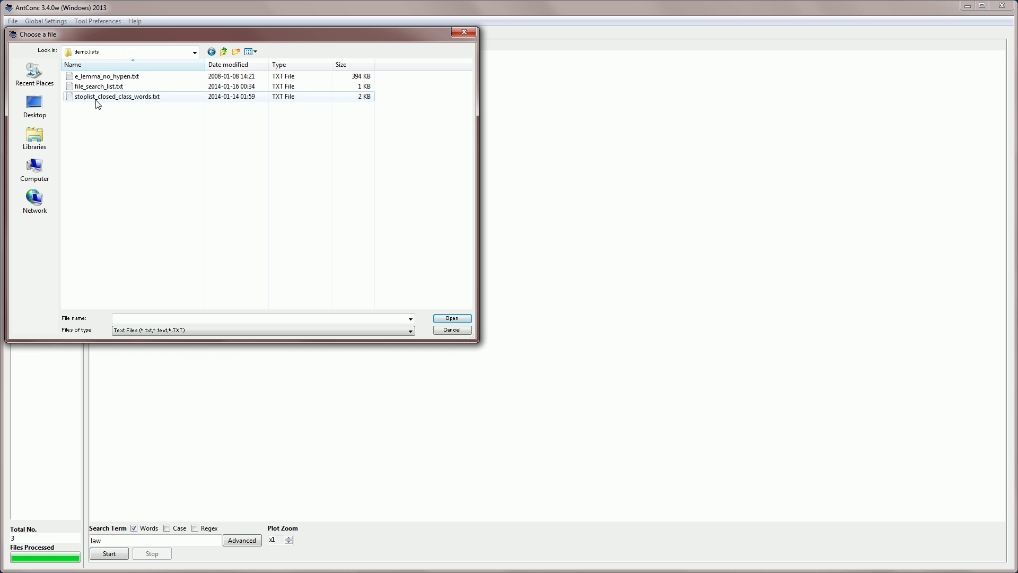
{"action": "double_click", "coordinate": [97, 86]}
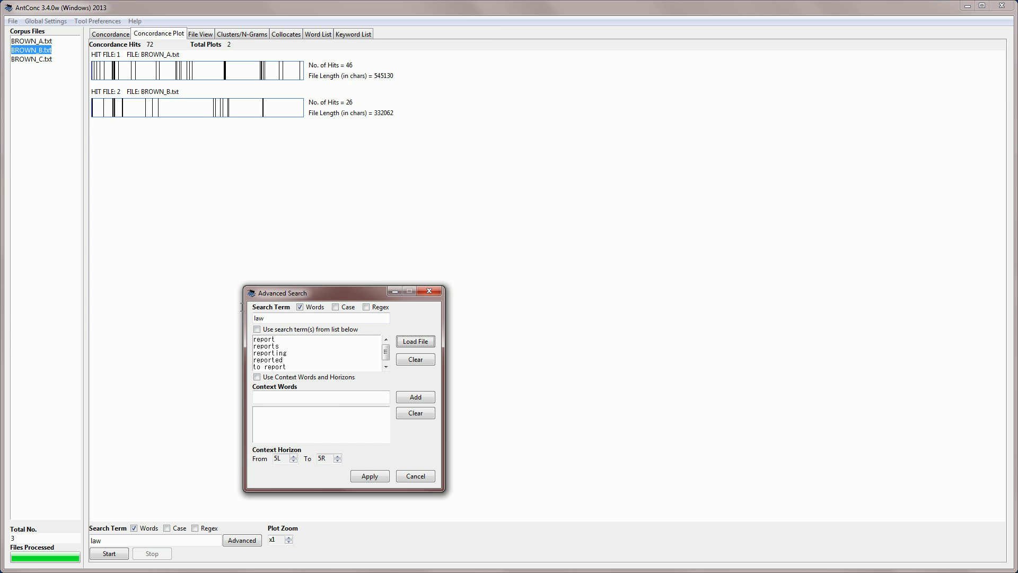
{"action": "left_click", "coordinate": [258, 329]}
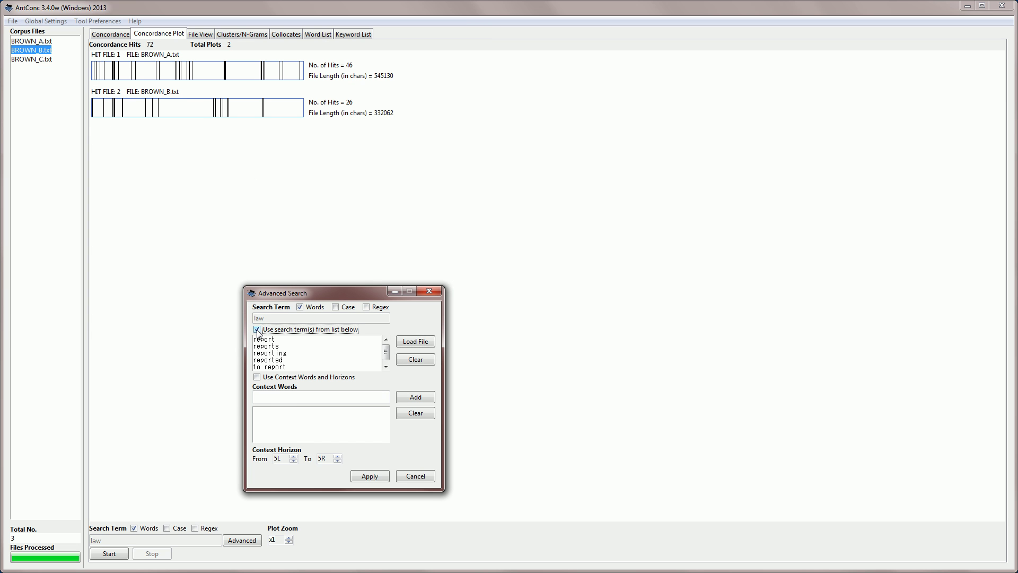
{"action": "left_click", "coordinate": [370, 476]}
{"action": "left_click", "coordinate": [109, 553]}
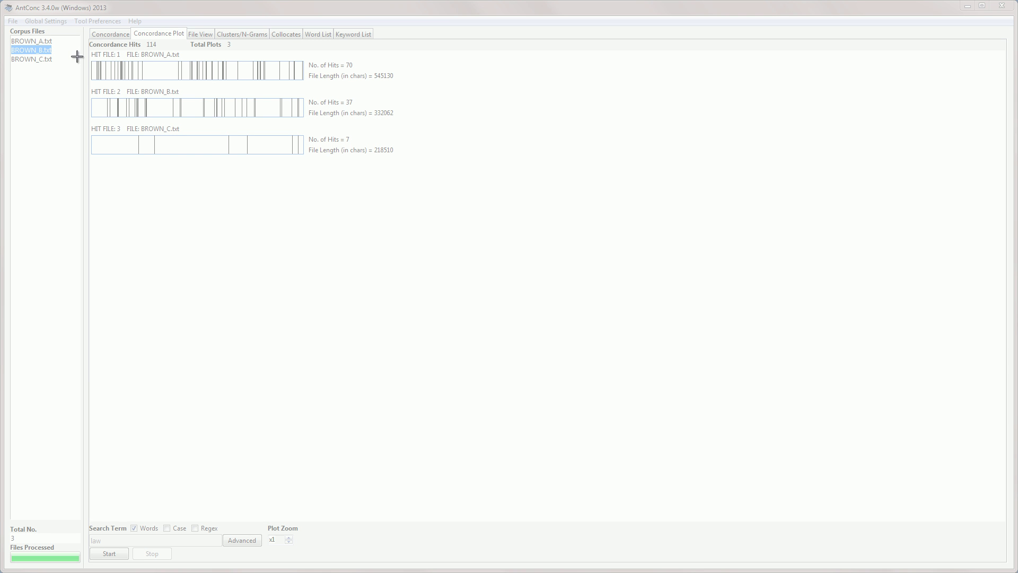
Step: Snip the three concordance plots, then close Snipping Tool without saving
{"action": "left_click_drag", "start_coordinate": [89, 48], "coordinate": [410, 164]}
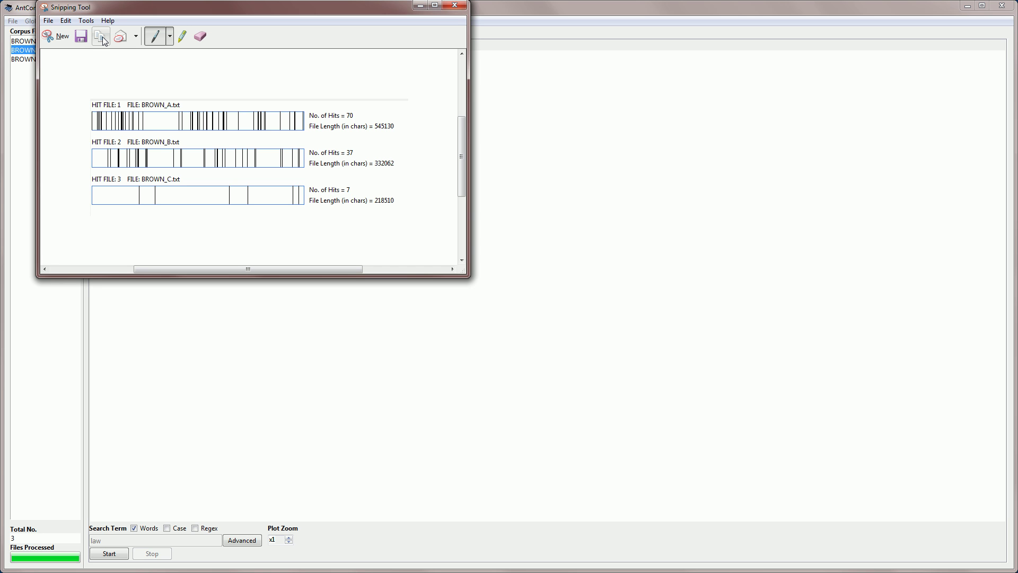
{"action": "left_click", "coordinate": [458, 6]}
{"action": "key", "text": "n"}
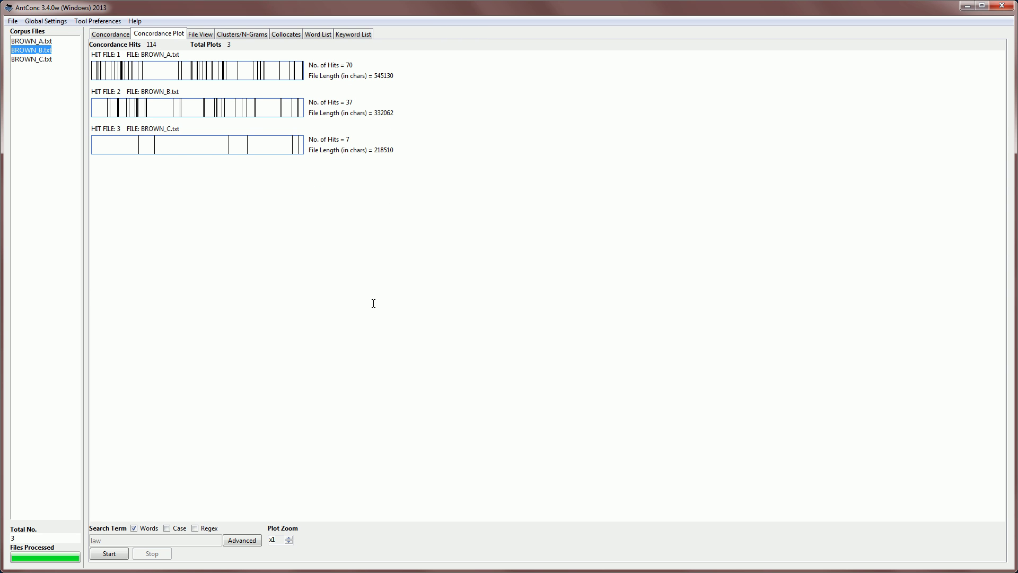